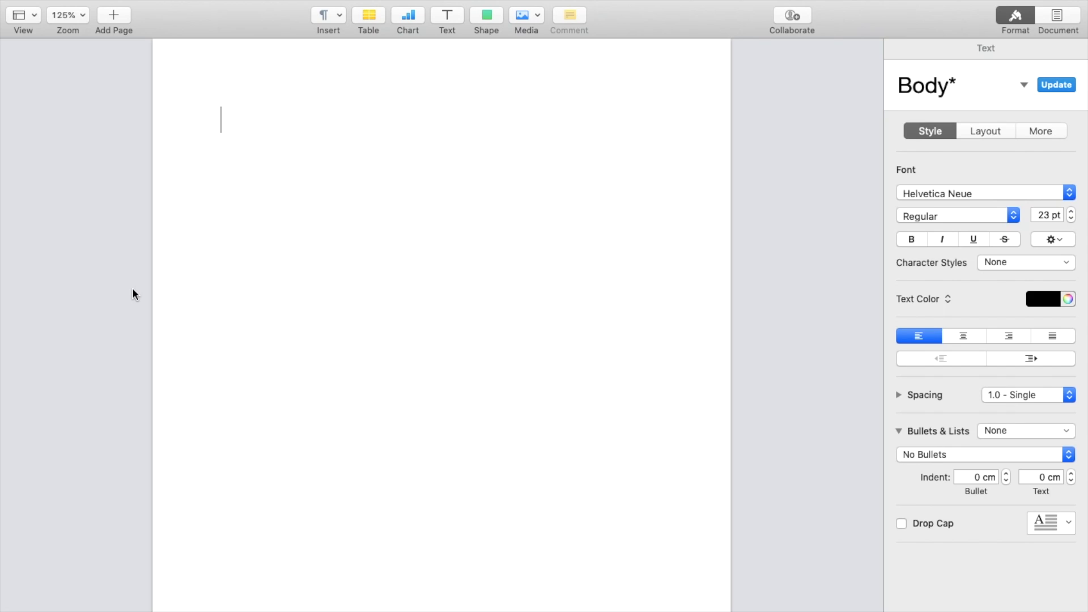
text(Th)
Step: Write 'Left' on two consecutive left-aligned lines and leave a blank line below
key(BackSpace)
key(BackSpace)
text(Le)
text(ft)
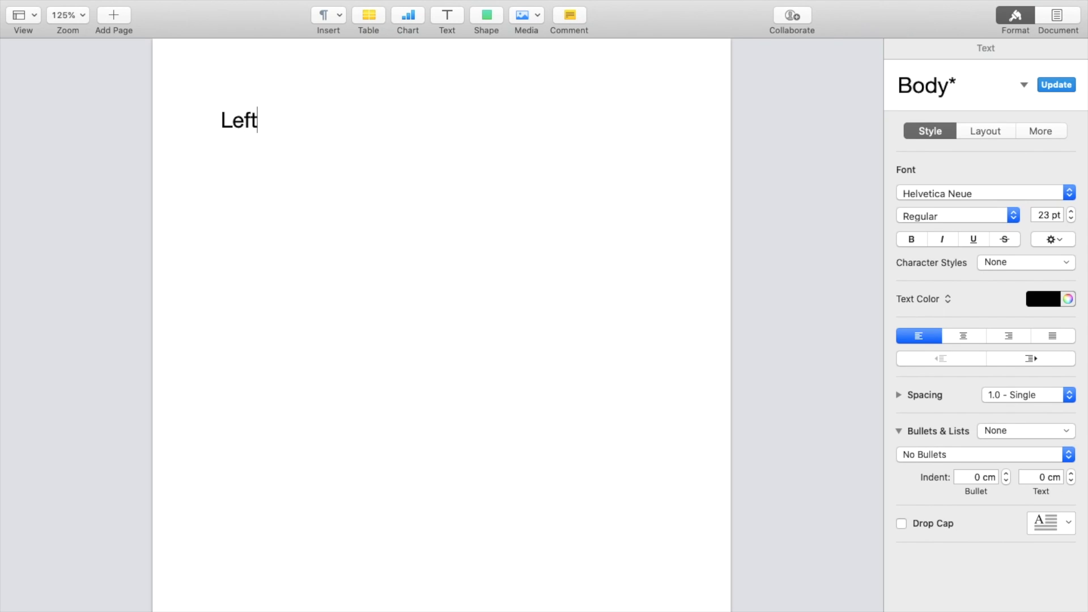
key(Return)
text(L)
text(eft)
key(Return)
key(Return)
text(Centr)
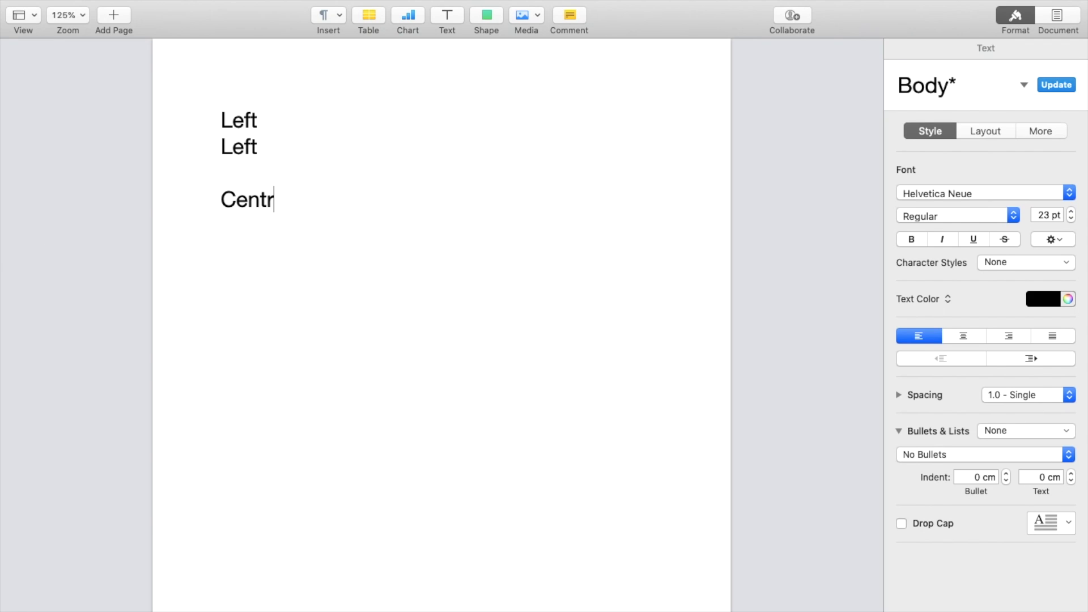
Step: Correct the spelling to 'Center' and align that line to the center
key(BackSpace)
text(er)
drag(293, 204, 213, 205)
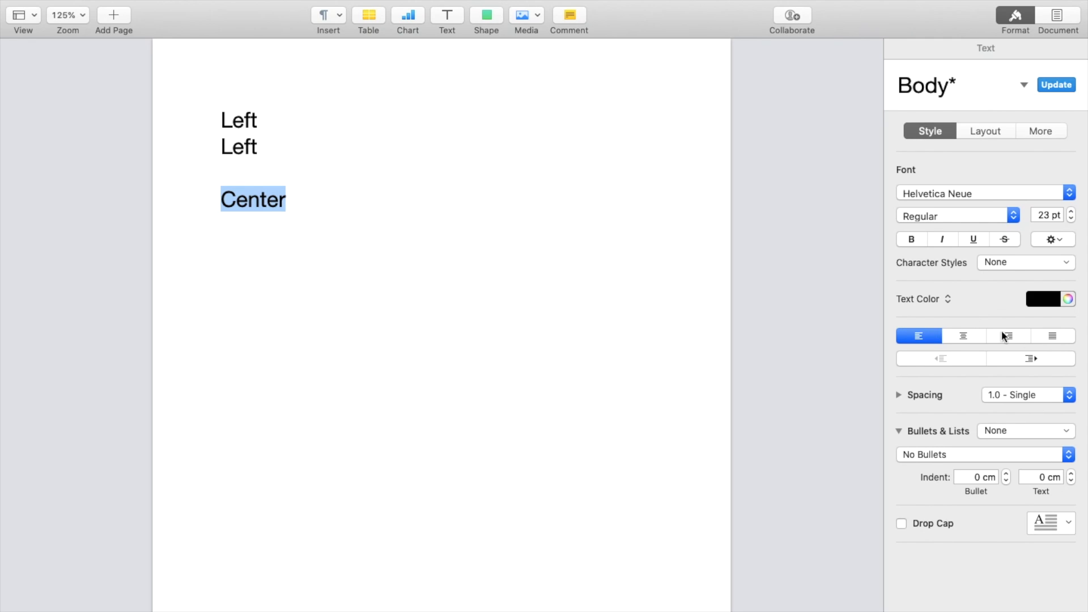
click(965, 338)
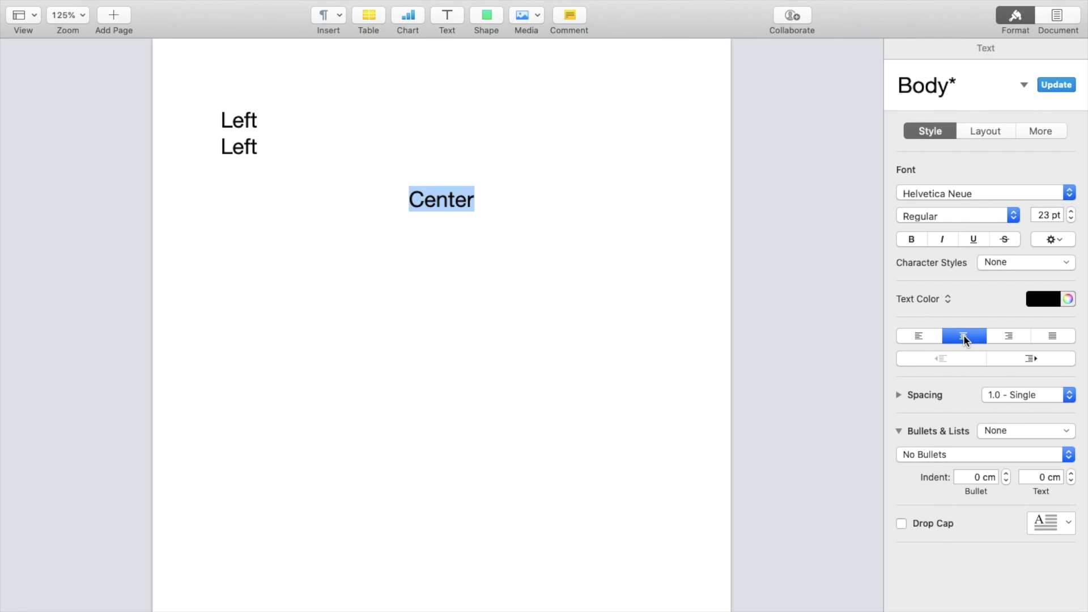
Step: Add a second centered 'Center' line and start a new line below it
click(509, 210)
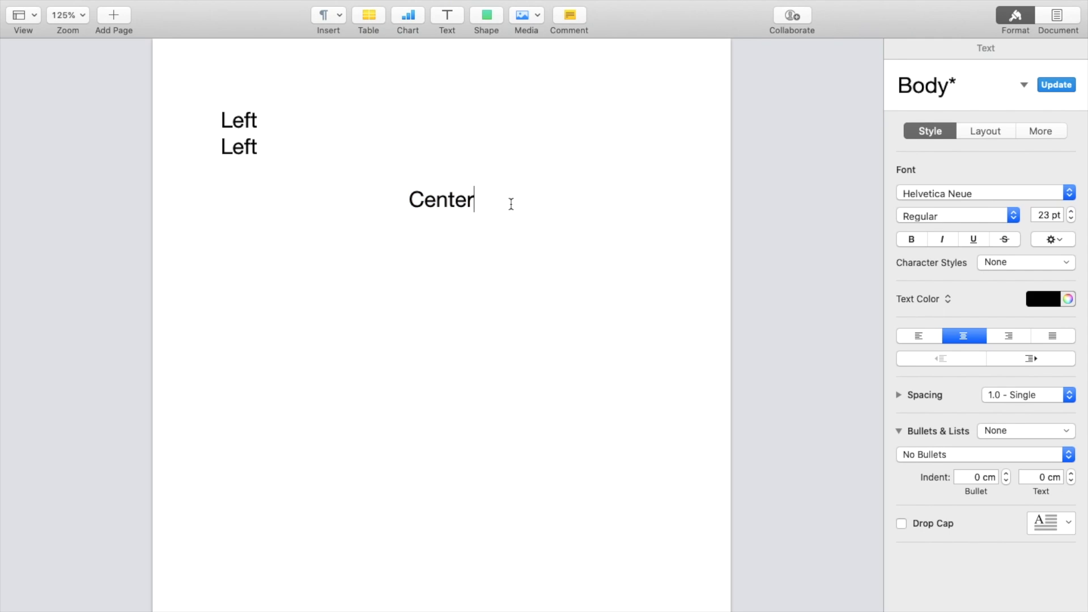
key(Return)
text(Center)
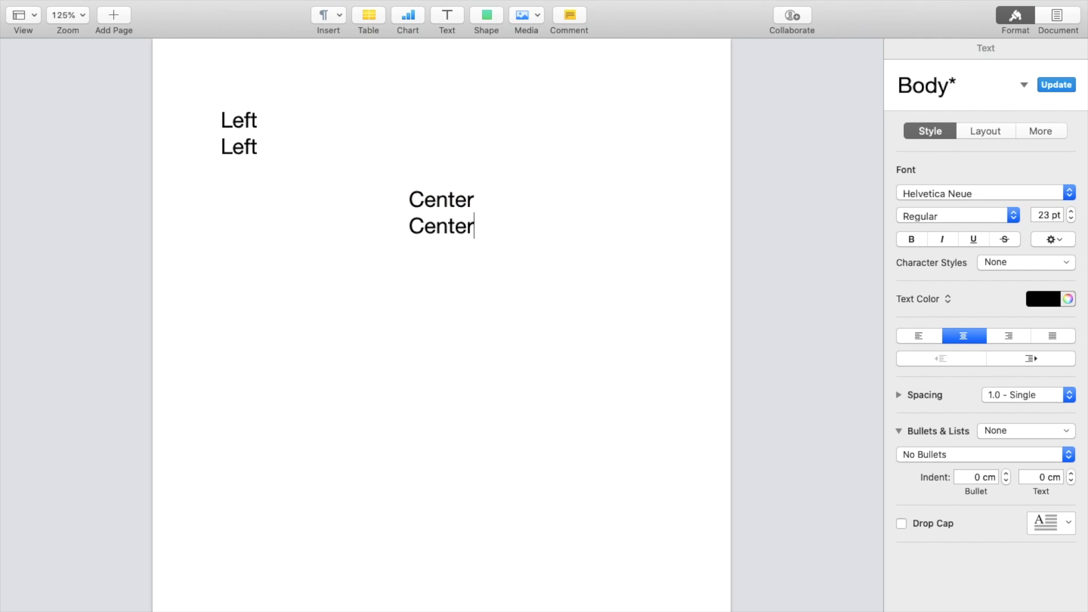
key(Return)
Step: Switch the new line back to left alignment and write 'Left'
click(919, 336)
text(Left)
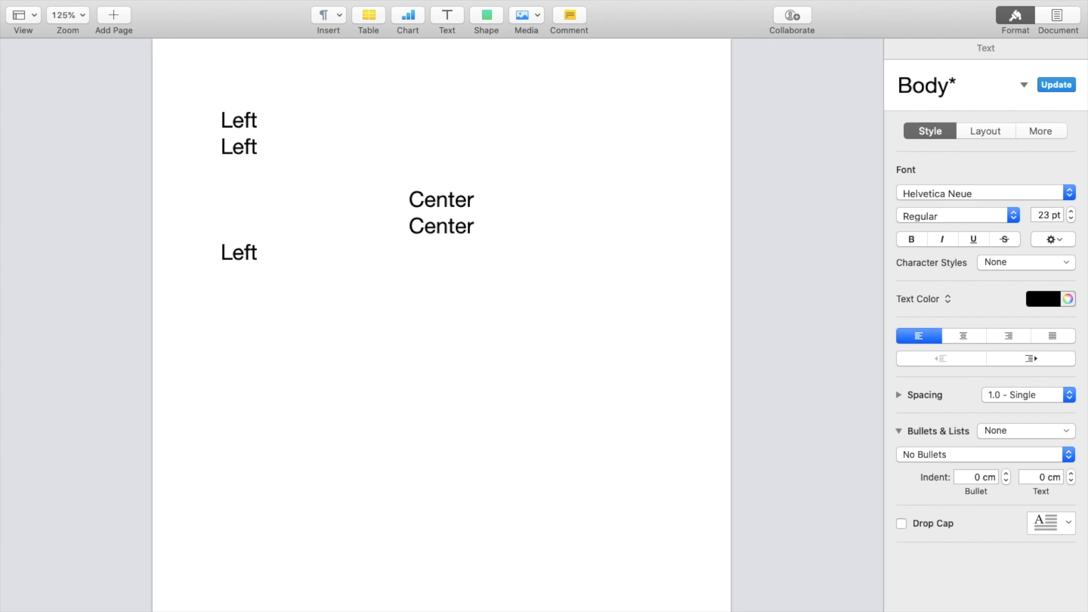